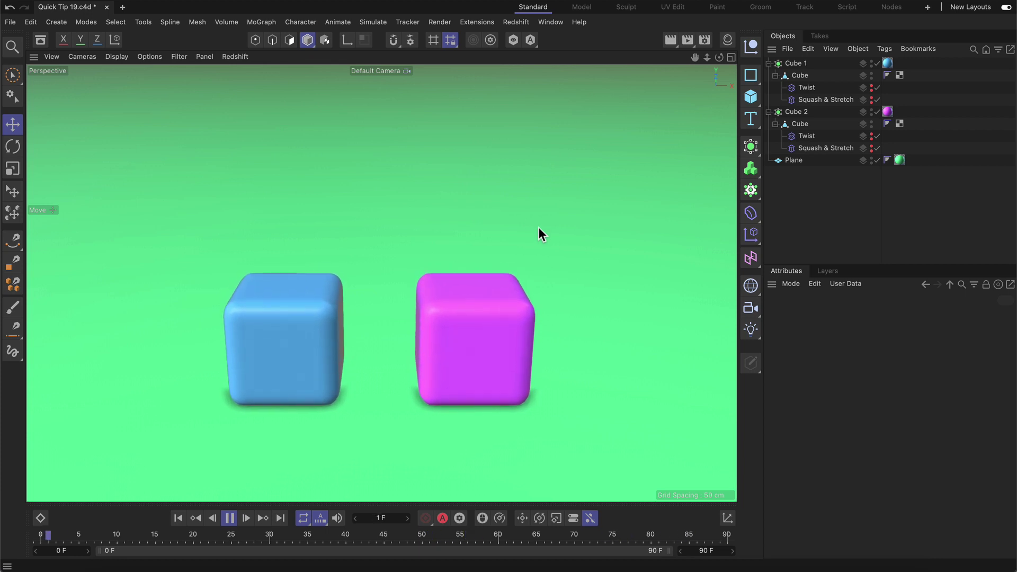
- Stop the animation playback and create two new layers in the layer manager
{"action": "left_click", "coordinate": [229, 518]}
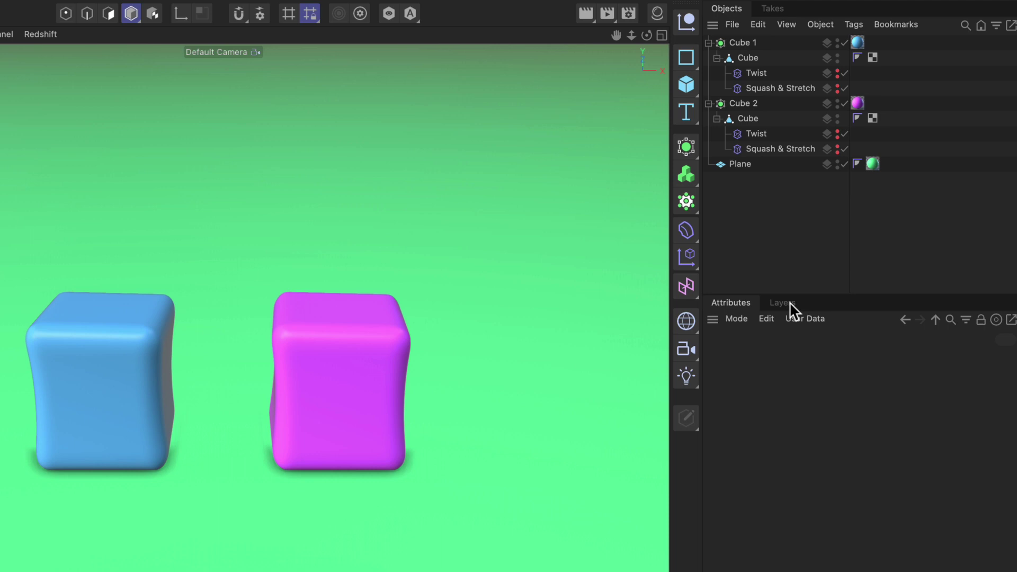
{"action": "left_click", "coordinate": [786, 303]}
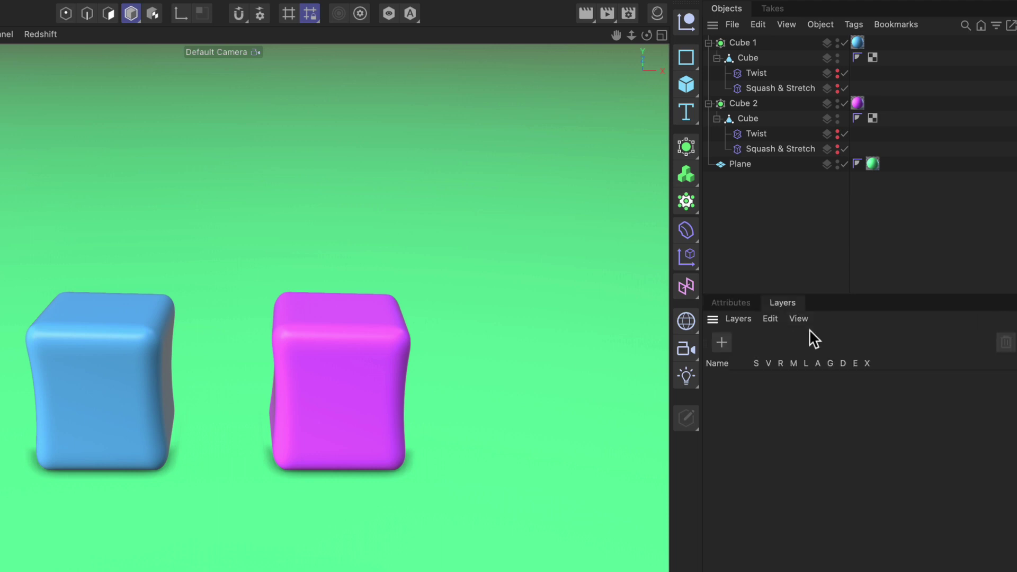
{"action": "left_click", "coordinate": [722, 343]}
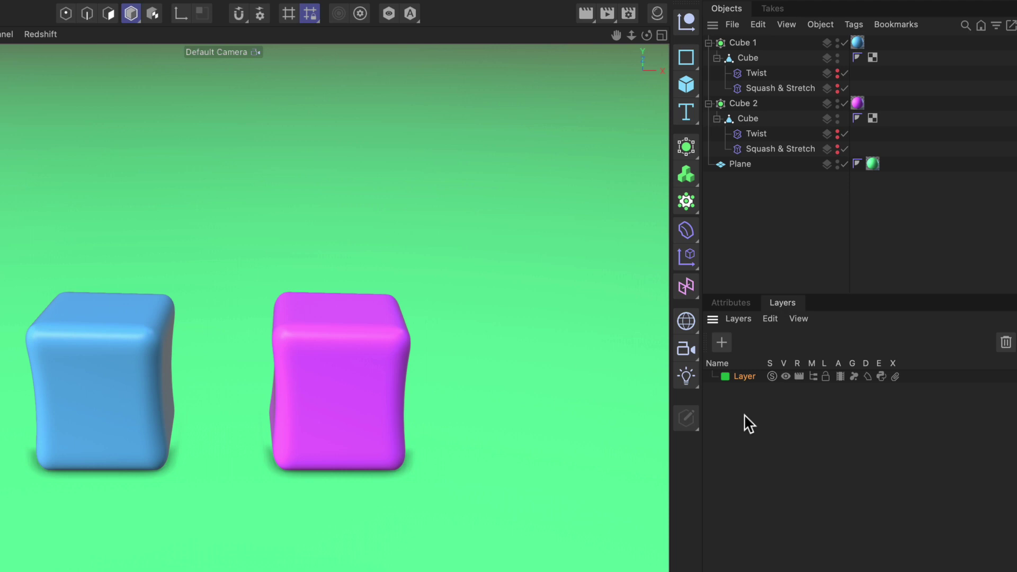
{"action": "double_click", "coordinate": [744, 414]}
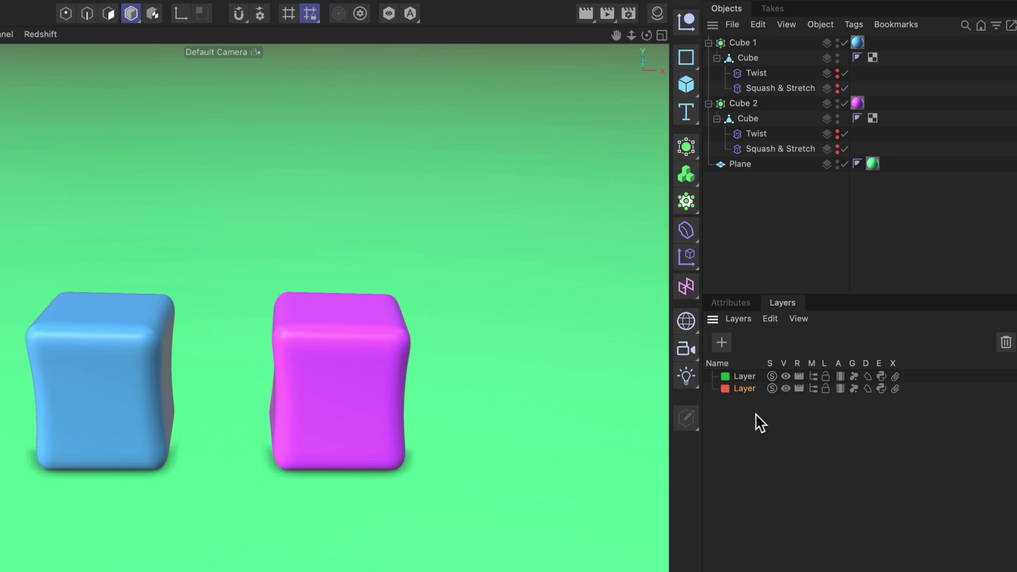
- Rename the green layer to Cube 1 and the red layer to Cube 2
{"action": "double_click", "coordinate": [743, 376]}
{"action": "type", "text": "Cube 1"}
{"action": "key", "text": "Tab"}
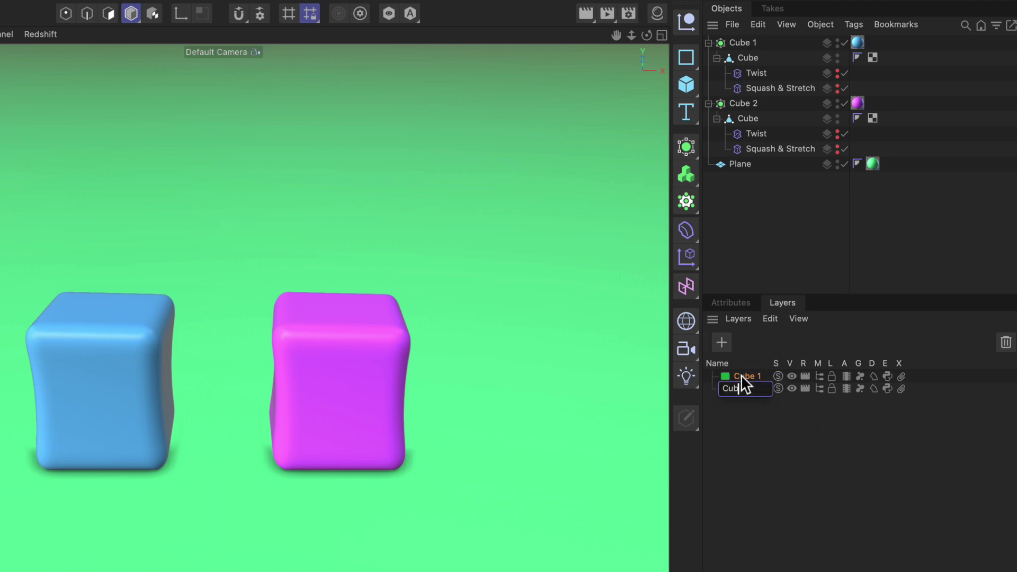
{"action": "type", "text": "Cube 2"}
{"action": "key", "text": "Return"}
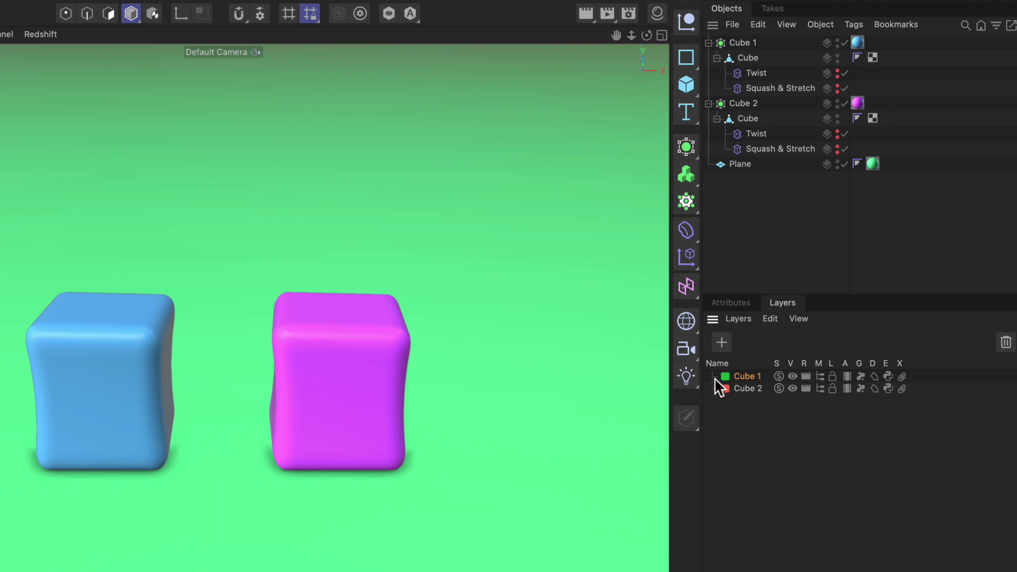
- Assign the Cube 1 object together with its child mesh and both deformers to the Cube 1 layer
{"action": "left_click", "coordinate": [742, 41]}
{"action": "left_click", "coordinate": [749, 89], "text": "shift"}
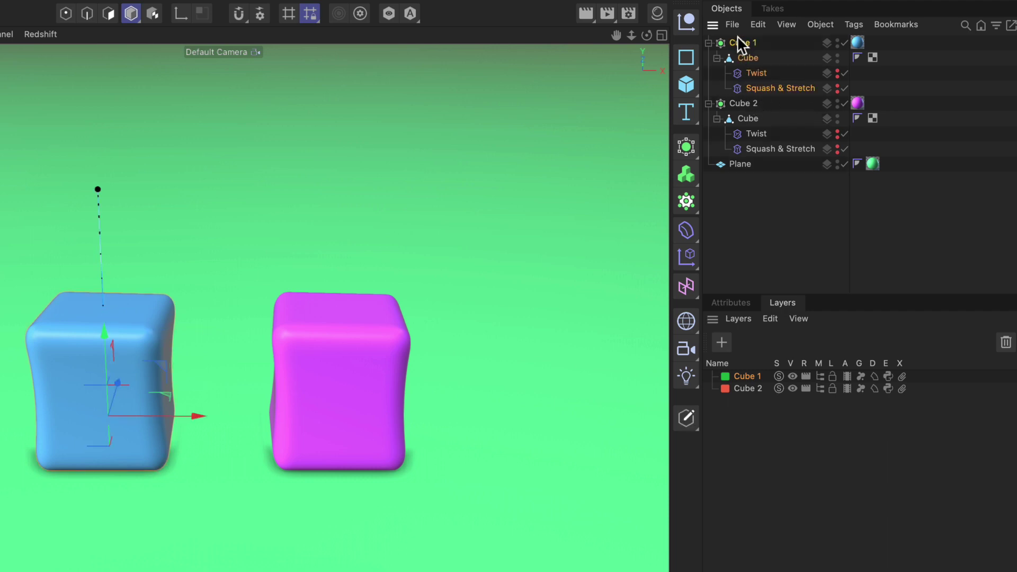
{"action": "left_click_drag", "start_coordinate": [740, 41], "coordinate": [744, 374]}
- Assign the Cube 2 object and all of its children to the Cube 2 layer
{"action": "left_click", "coordinate": [744, 388]}
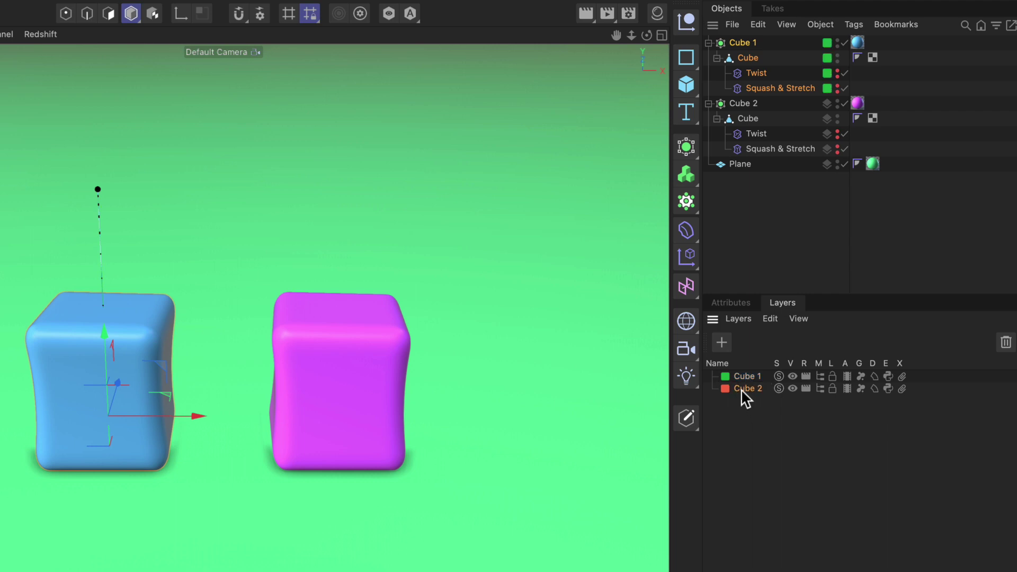
{"action": "left_click_drag", "start_coordinate": [741, 388], "coordinate": [733, 106]}
{"action": "left_click_drag", "start_coordinate": [742, 389], "coordinate": [745, 103]}
{"action": "right_click", "coordinate": [826, 103]}
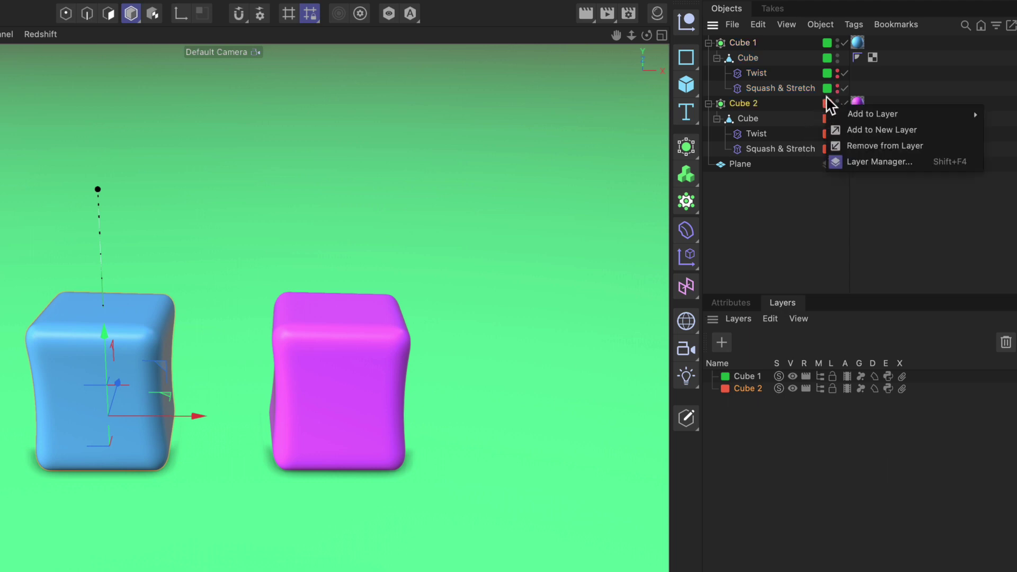
{"action": "mouse_move", "coordinate": [853, 108]}
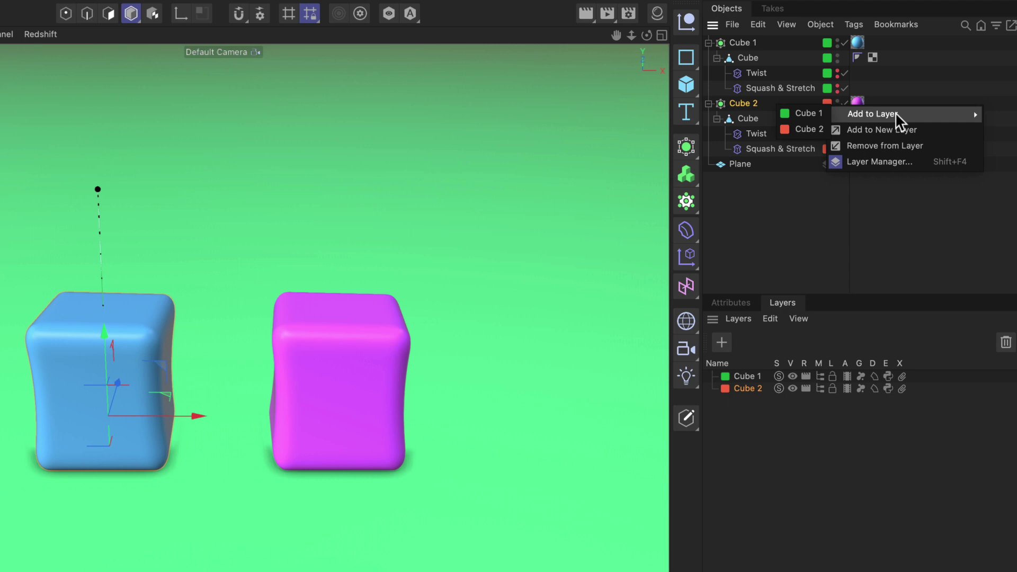
{"action": "left_click", "coordinate": [806, 218]}
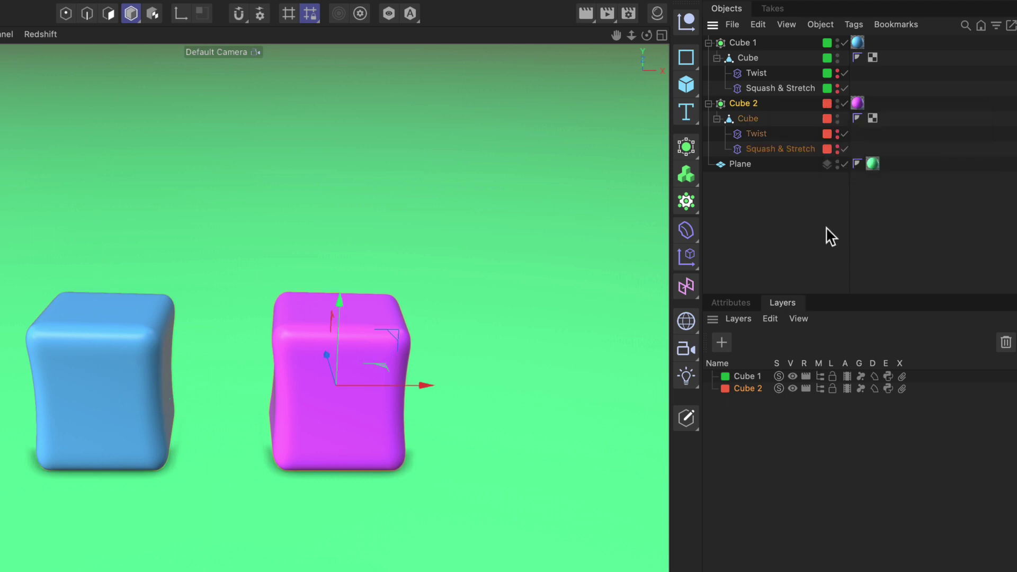
- Solo the Cube 1 layer and the Cube 2 layer in turn, switching solo off again after each
{"action": "left_click", "coordinate": [779, 376]}
{"action": "left_click", "coordinate": [778, 377]}
{"action": "left_click", "coordinate": [778, 389]}
{"action": "left_click", "coordinate": [779, 388]}
- Hide and restore the Cube 1 layer, first in the viewport and once more in the object manager
{"action": "left_click", "coordinate": [792, 376]}
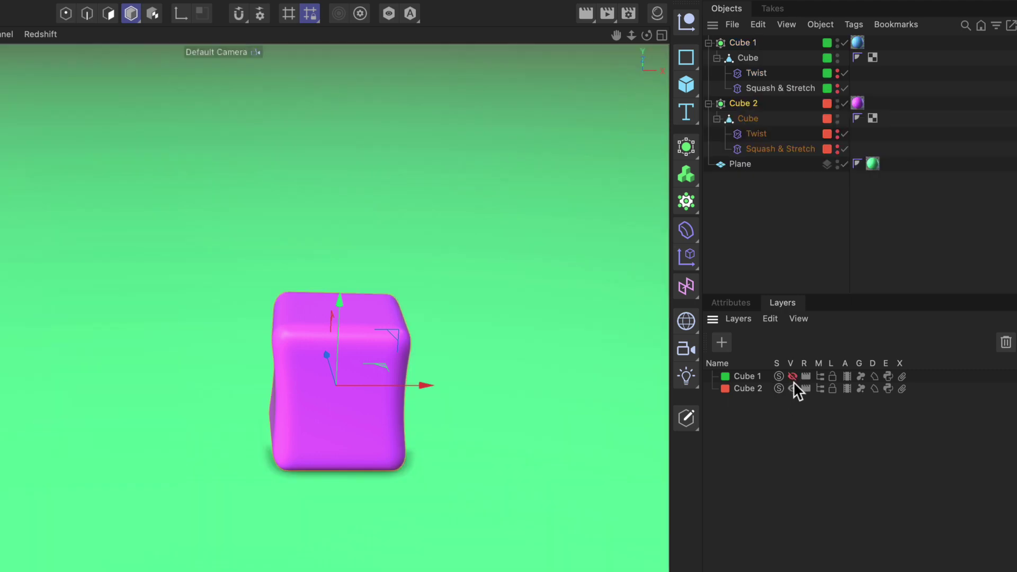
{"action": "left_click", "coordinate": [793, 376]}
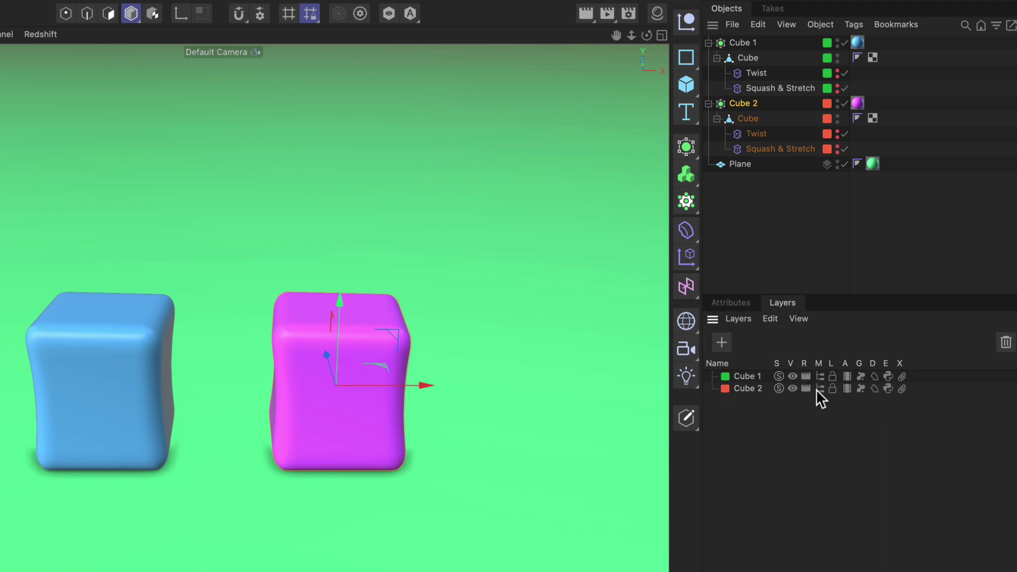
{"action": "left_click", "coordinate": [820, 376]}
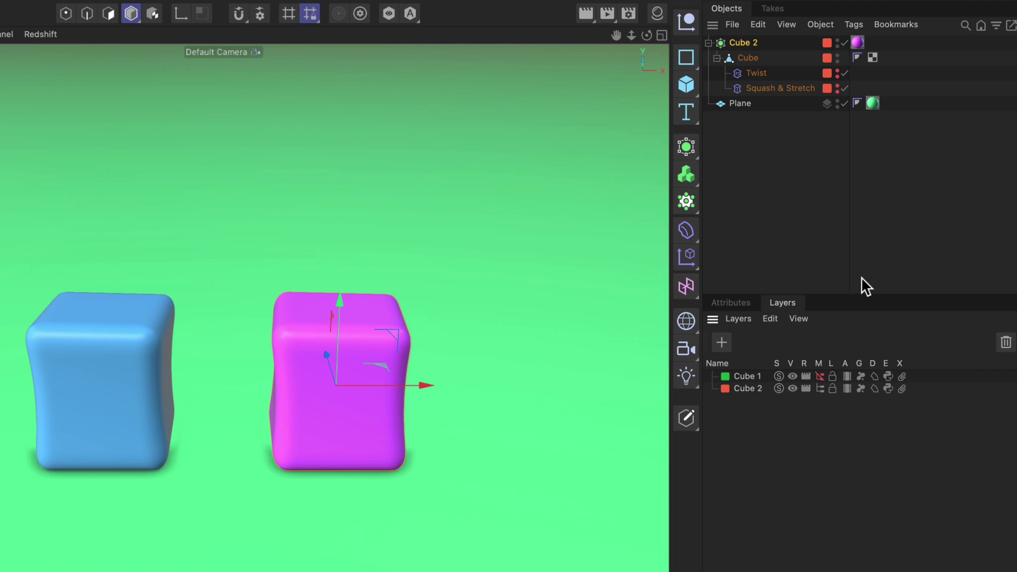
{"action": "left_click", "coordinate": [820, 377]}
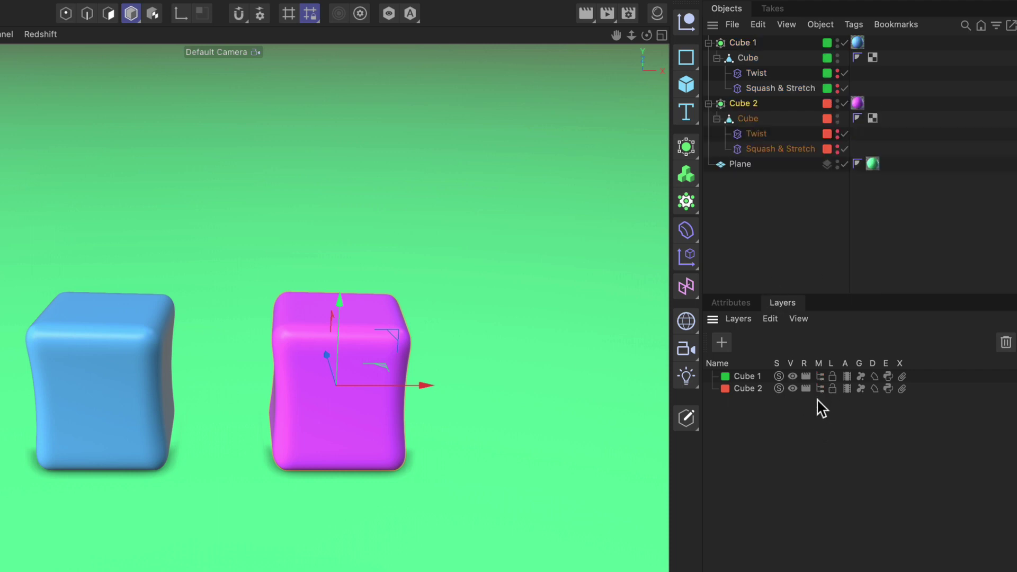
- Lock the Cube 1 layer, try selecting the blue cube in the viewport, and unlock the layer again
{"action": "left_click", "coordinate": [832, 377]}
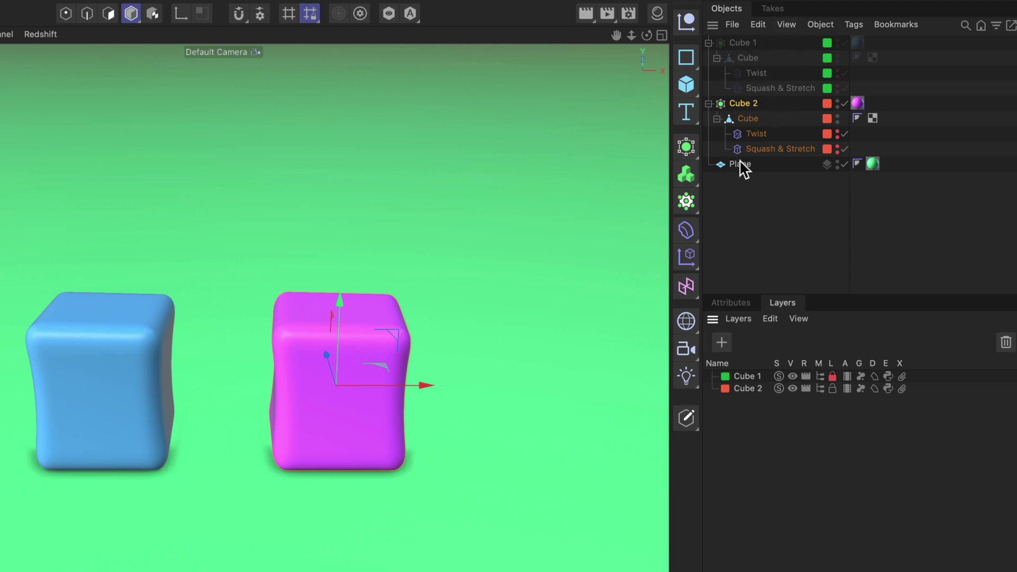
{"action": "left_click", "coordinate": [130, 404]}
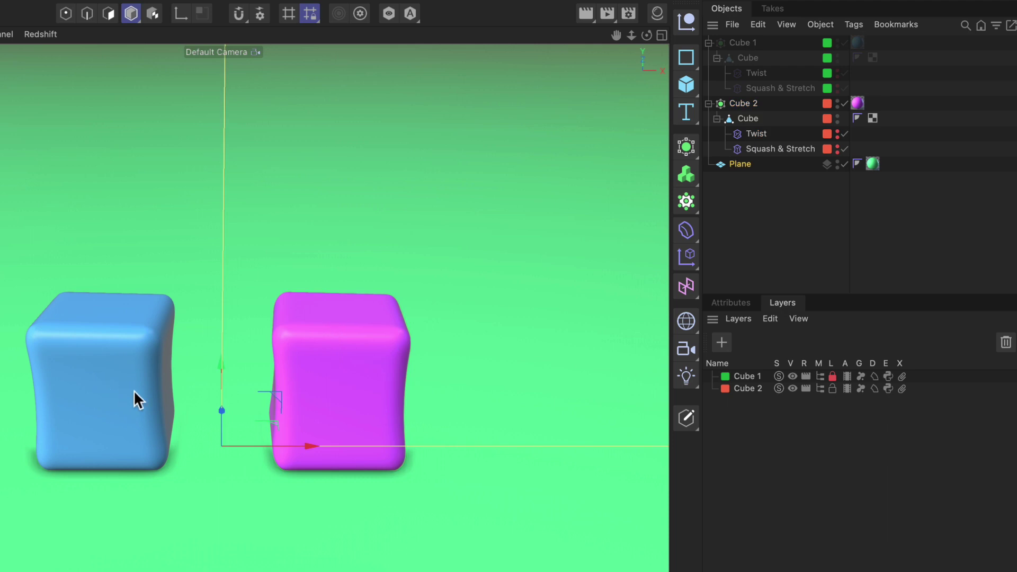
{"action": "left_click", "coordinate": [832, 376]}
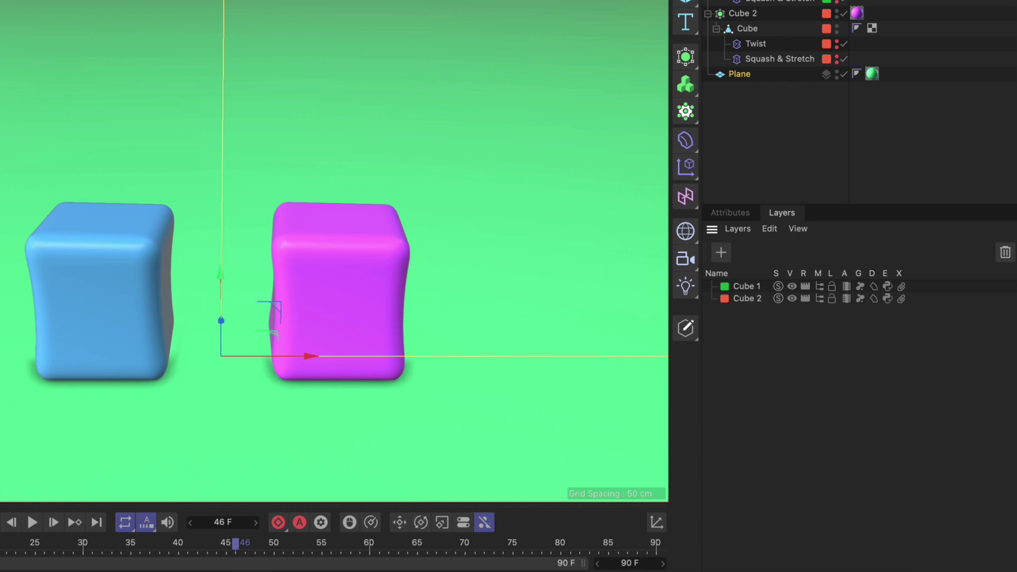
- During playback, switch the Cube 2 layer's animation off and on again, and stop the playback
{"action": "left_click", "coordinate": [32, 522]}
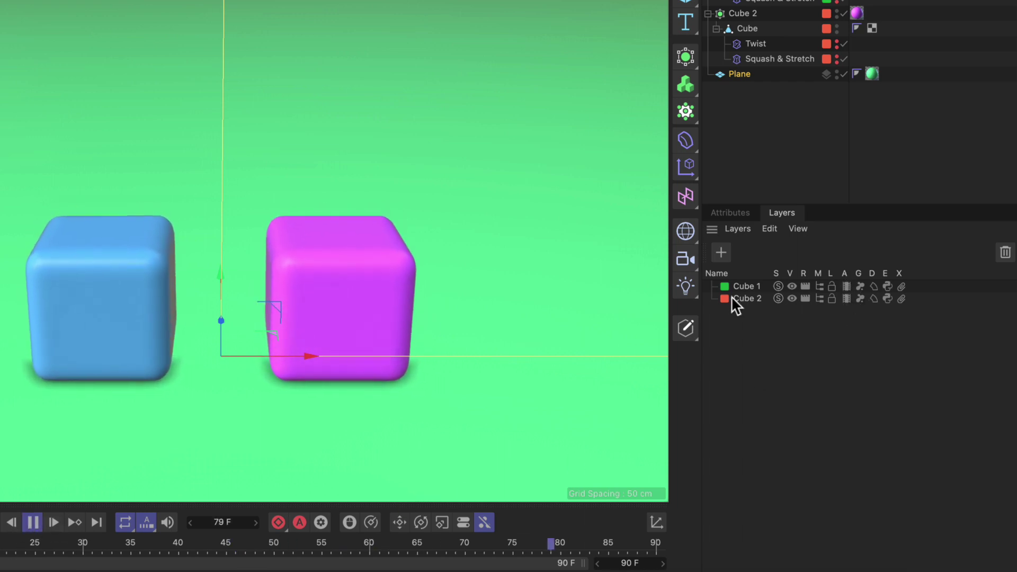
{"action": "left_click", "coordinate": [792, 149]}
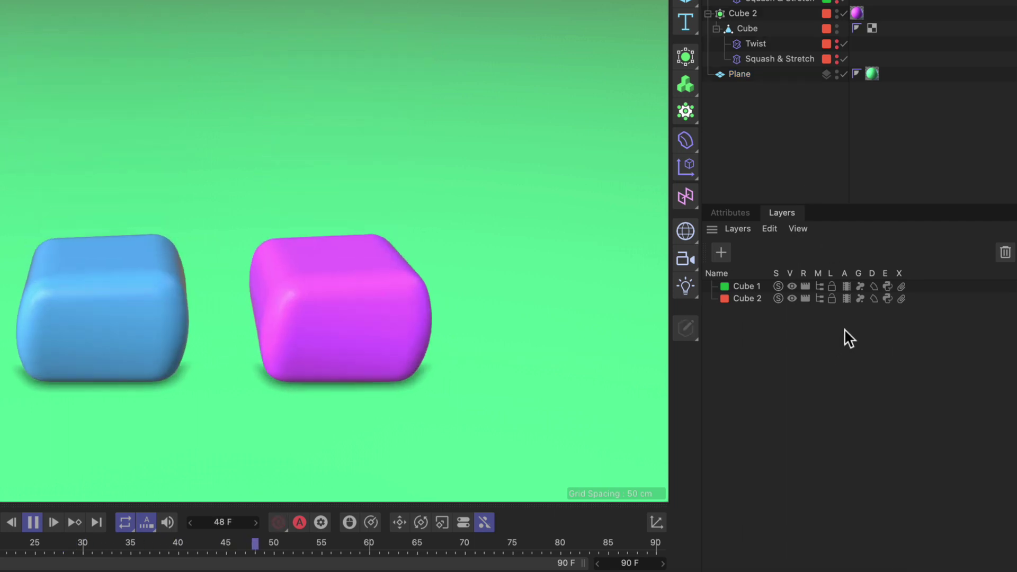
{"action": "left_click", "coordinate": [846, 299]}
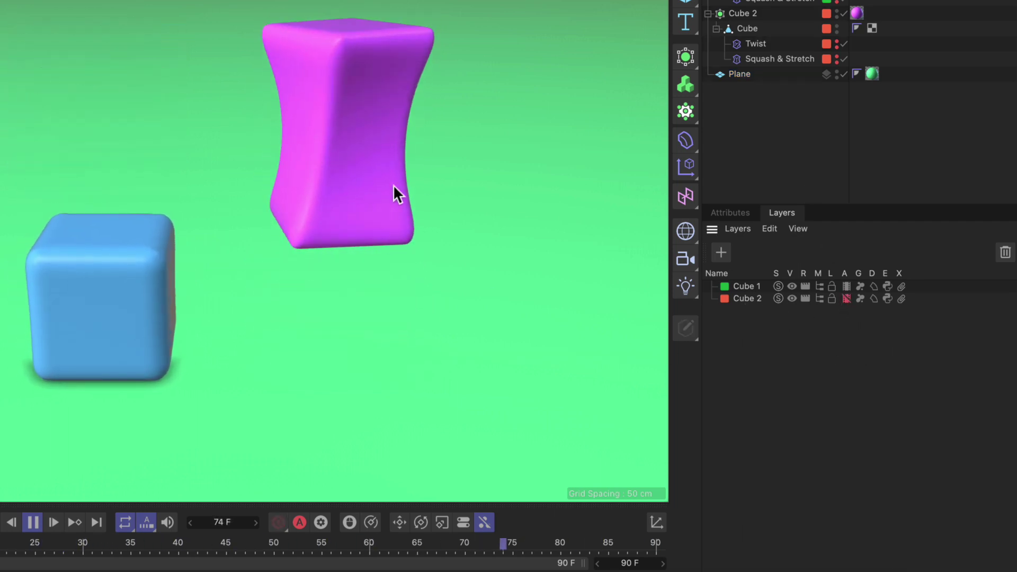
{"action": "left_click", "coordinate": [846, 299]}
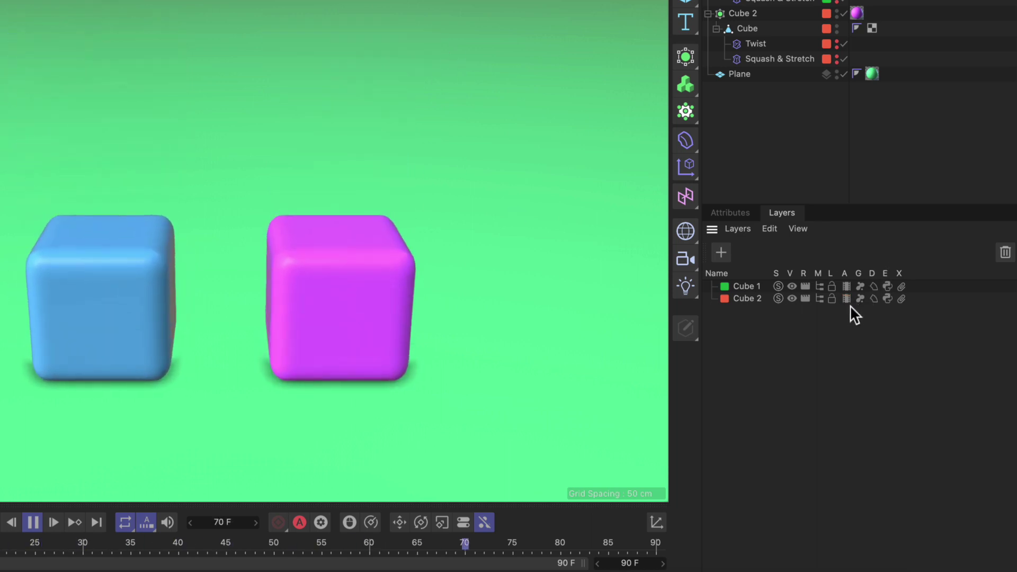
{"action": "left_click", "coordinate": [31, 522]}
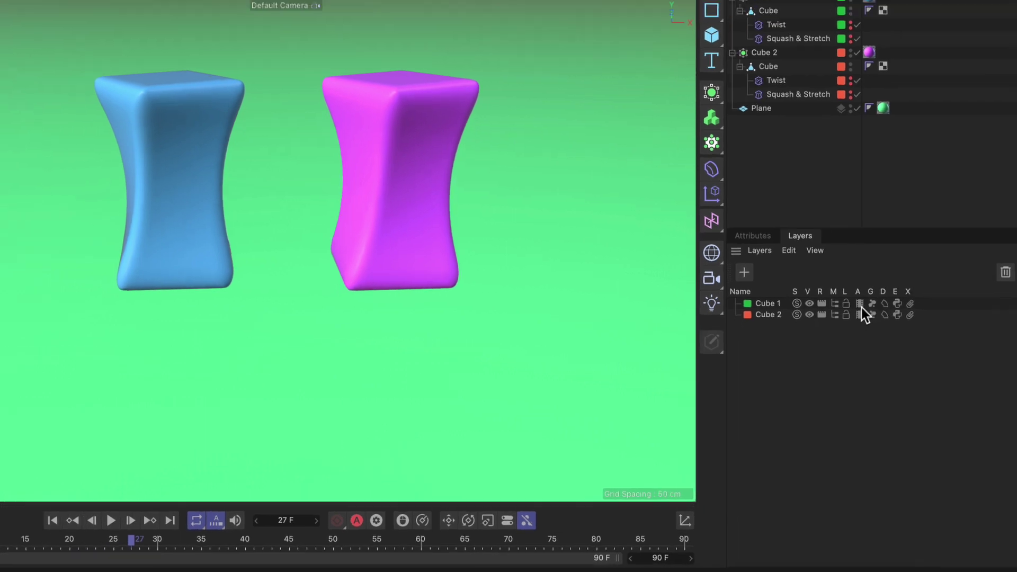
- With the viewport in Gouraud Shading (Lines), toggle the Cube 2 layer's generators off and on, and return the display to Gouraud Shading
{"action": "left_click", "coordinate": [116, 56]}
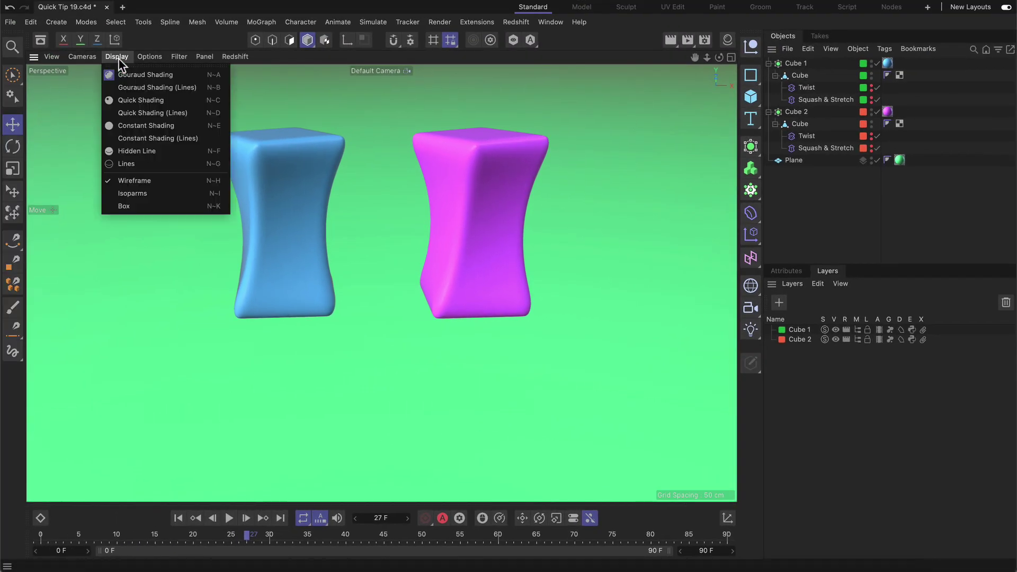
{"action": "left_click", "coordinate": [136, 88]}
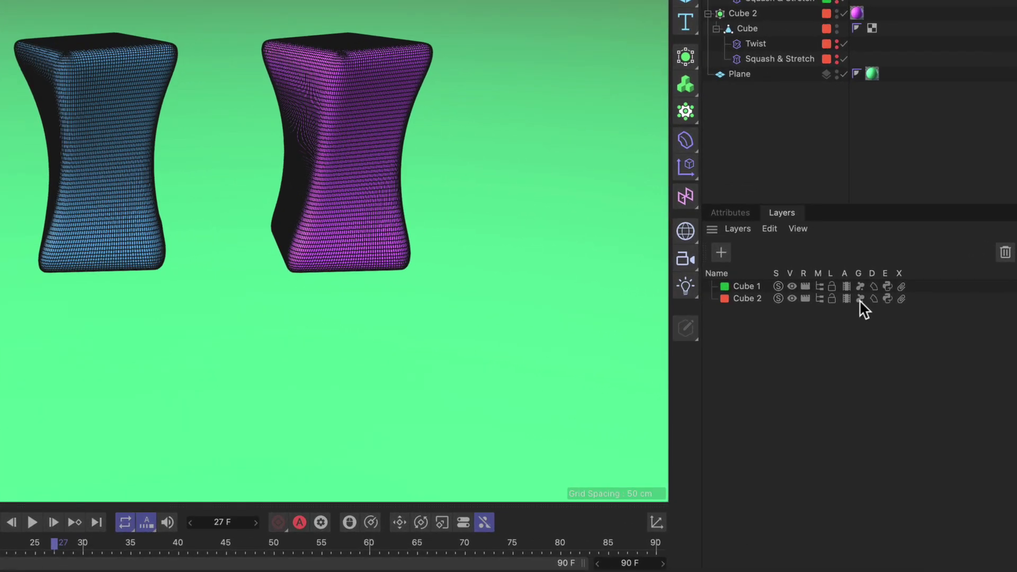
{"action": "left_click", "coordinate": [874, 317]}
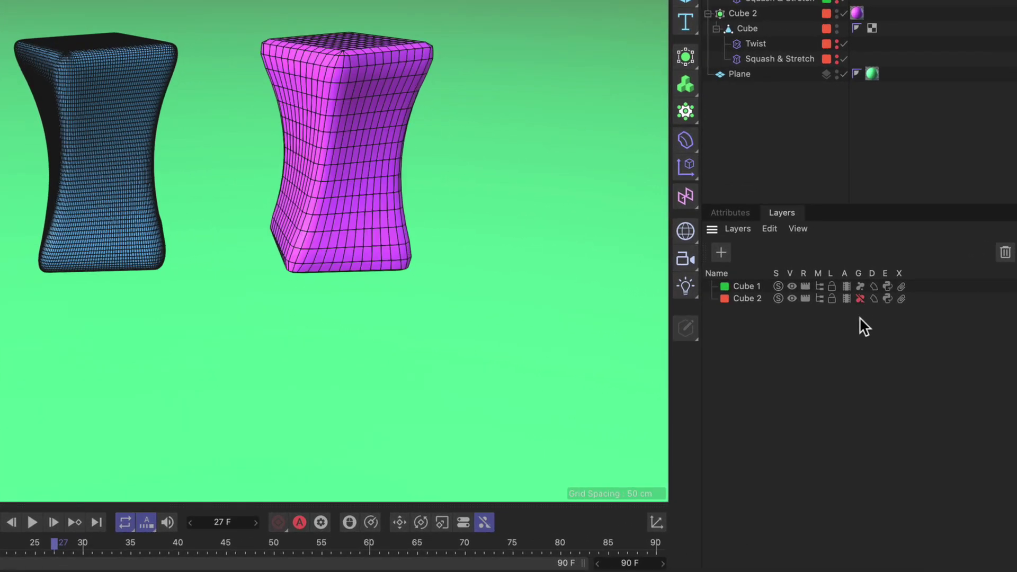
{"action": "left_click", "coordinate": [860, 299]}
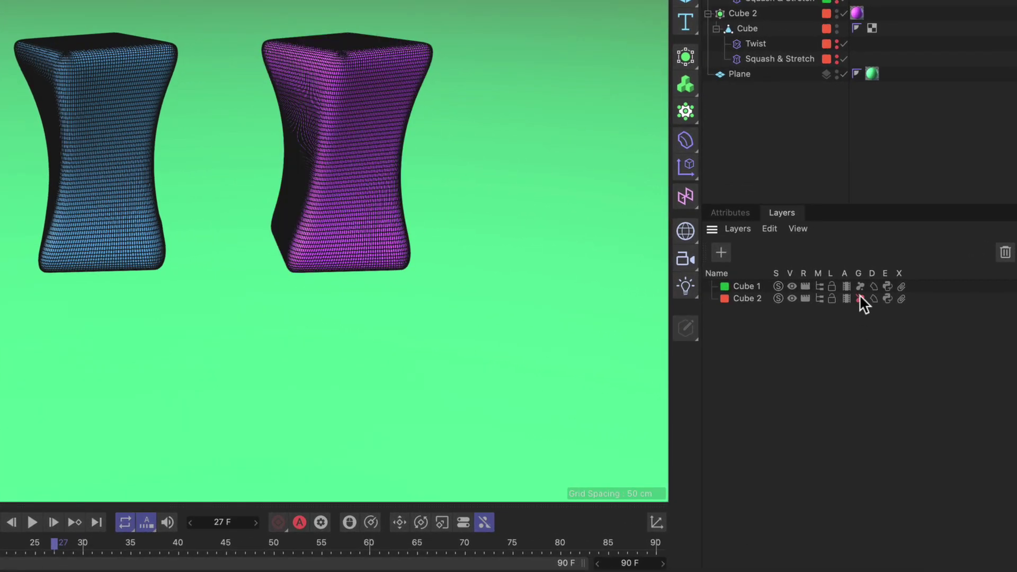
{"action": "left_click", "coordinate": [860, 298]}
{"action": "left_click", "coordinate": [860, 298]}
{"action": "left_click", "coordinate": [685, 57]}
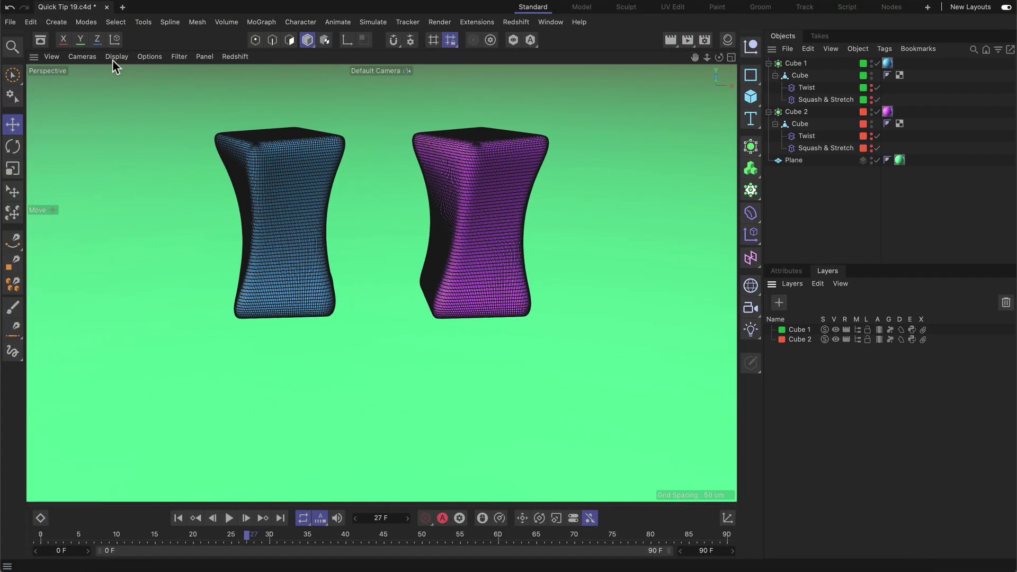
{"action": "left_click", "coordinate": [113, 57]}
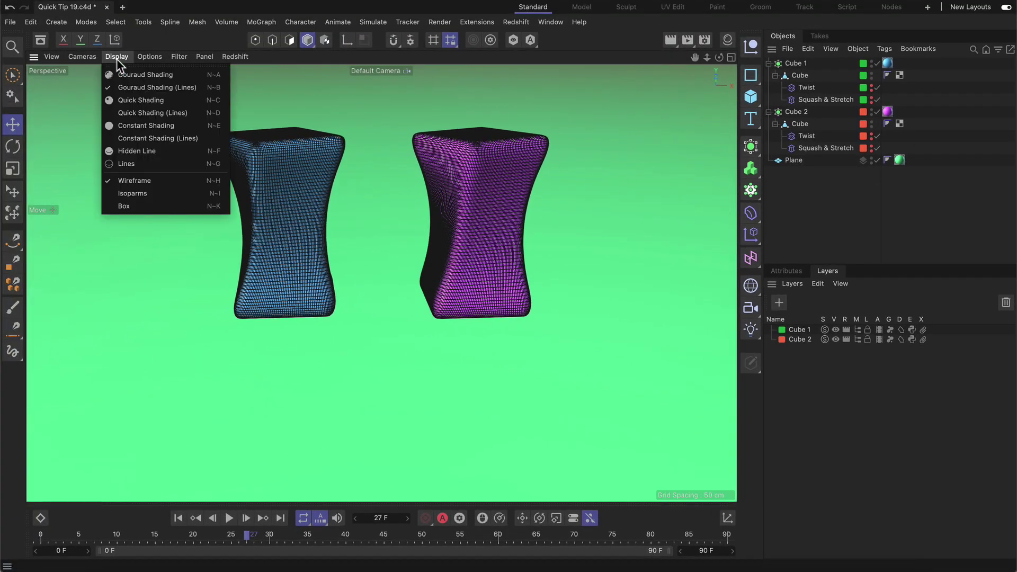
{"action": "left_click", "coordinate": [133, 74]}
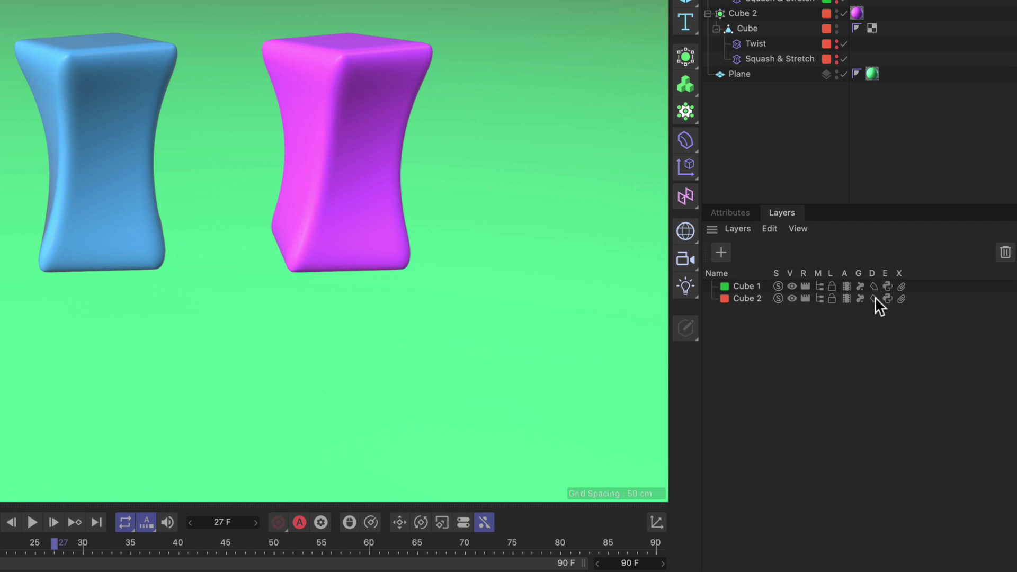
- Disable the Cube 2 layer's deformers, preview the animation without them, and enable the deformers again
{"action": "left_click", "coordinate": [872, 299]}
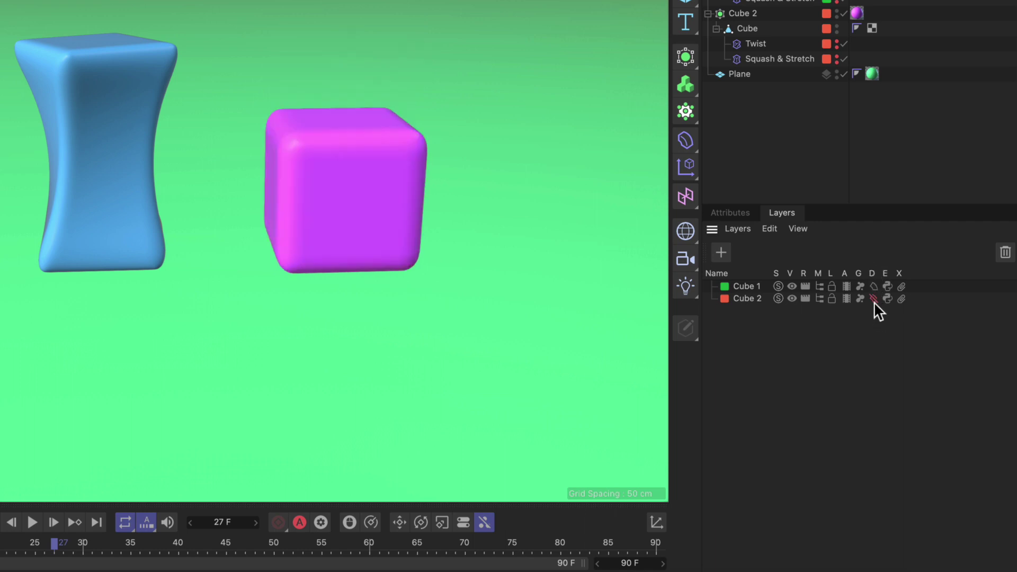
{"action": "left_click", "coordinate": [874, 299]}
{"action": "left_click", "coordinate": [873, 297]}
{"action": "left_click", "coordinate": [33, 523]}
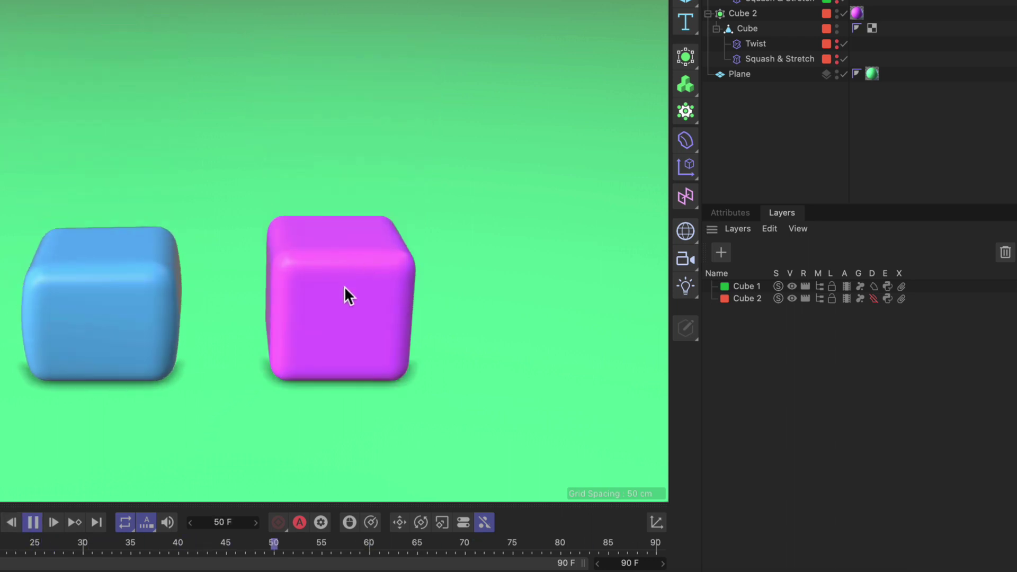
{"action": "left_click", "coordinate": [33, 522]}
{"action": "left_click", "coordinate": [875, 300]}
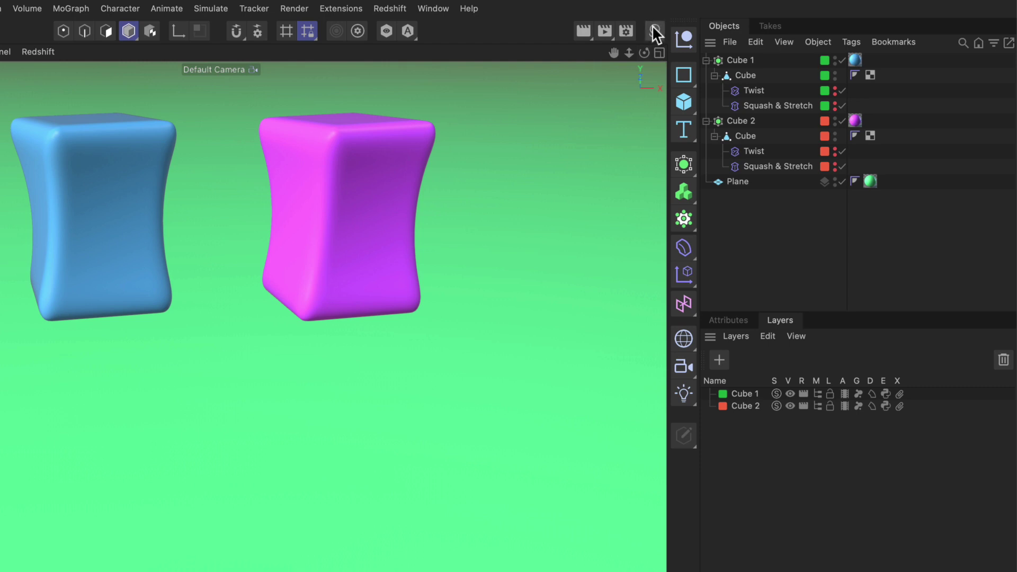
- Show the material manager and assign the Cube1 material to the Cube 1 layer and the Cube2 material to the Cube 2 layer
{"action": "left_click", "coordinate": [655, 31]}
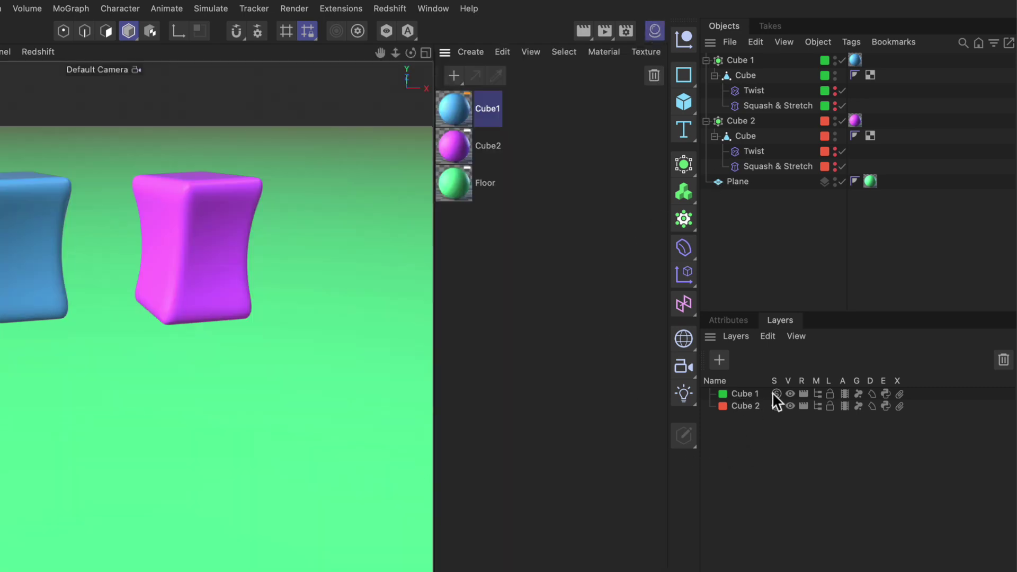
{"action": "left_click_drag", "start_coordinate": [740, 393], "coordinate": [455, 108]}
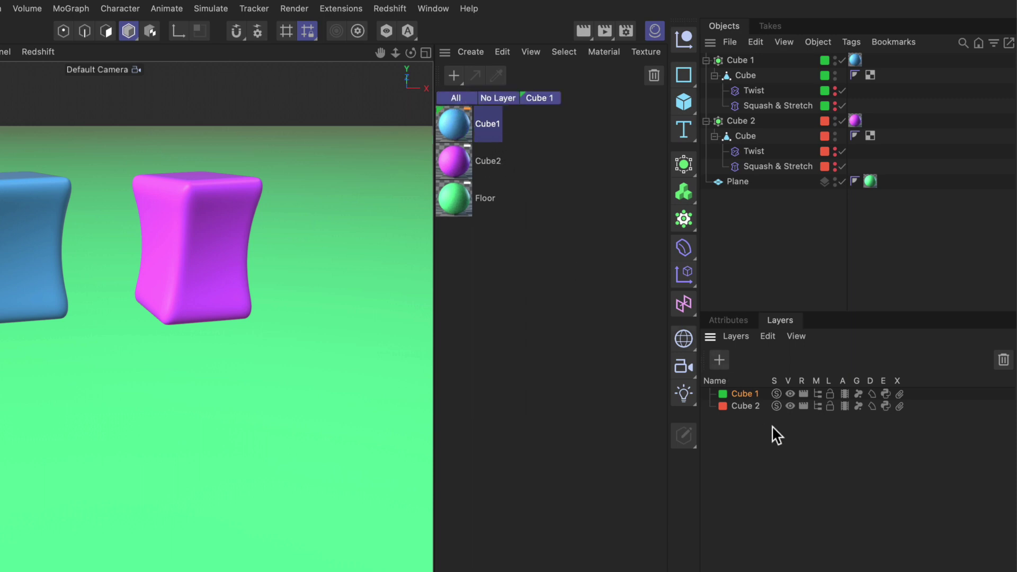
{"action": "left_click_drag", "start_coordinate": [751, 406], "coordinate": [456, 160]}
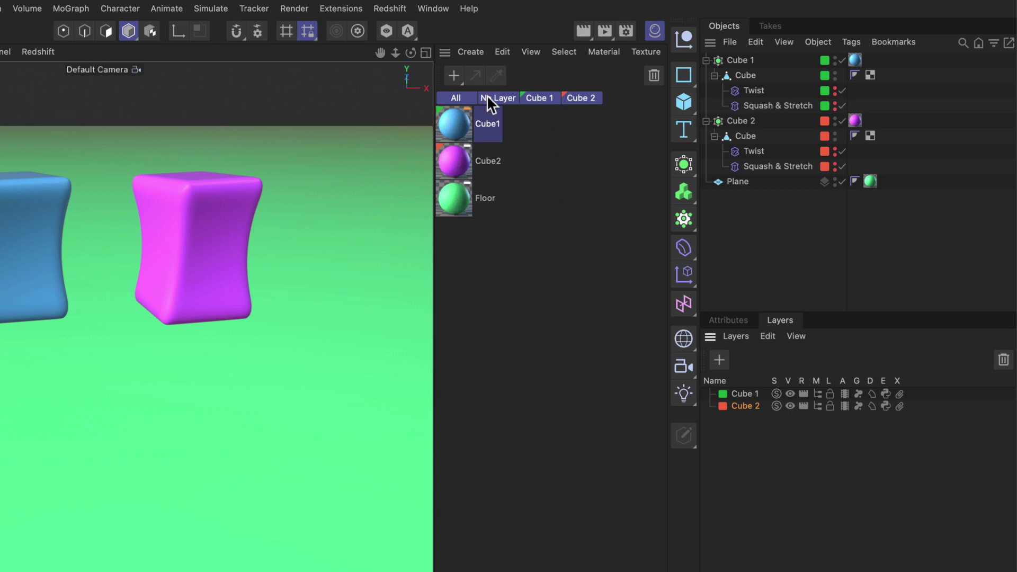
- Filter the materials by the Cube 1 layer, the Cube 2 layer and No Layer, and show all of them again
{"action": "left_click", "coordinate": [537, 101]}
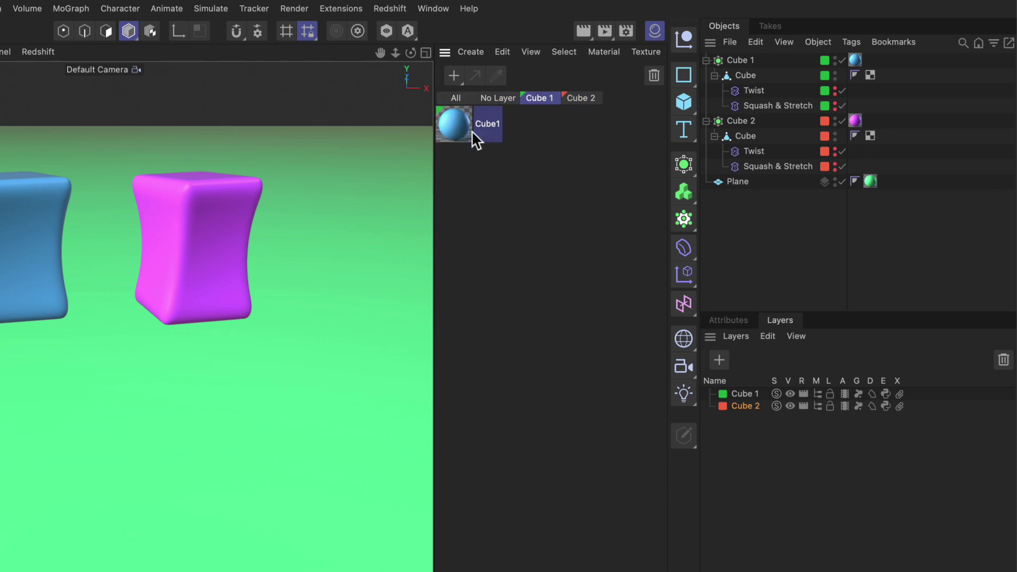
{"action": "left_click", "coordinate": [581, 98]}
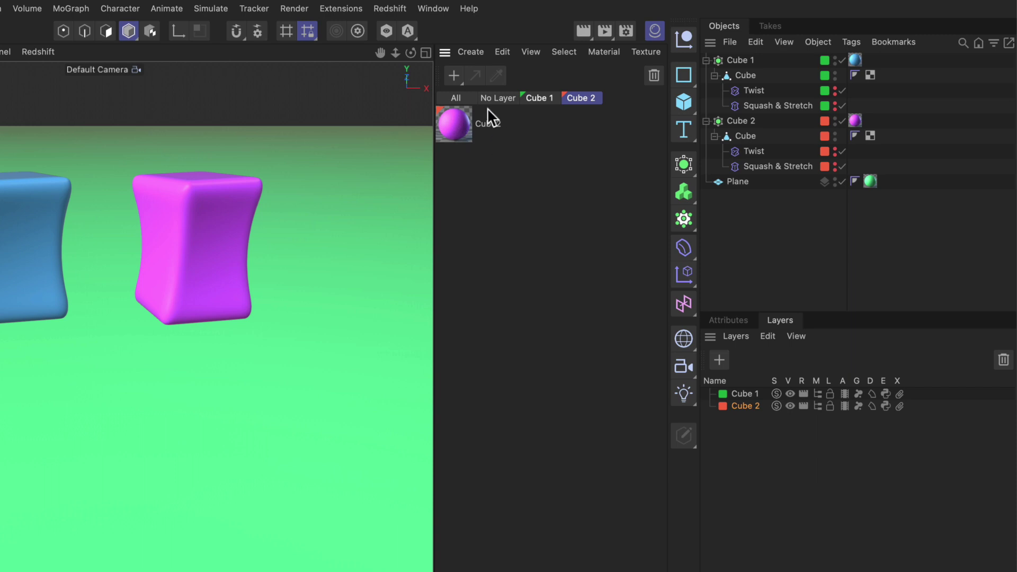
{"action": "left_click", "coordinate": [497, 99]}
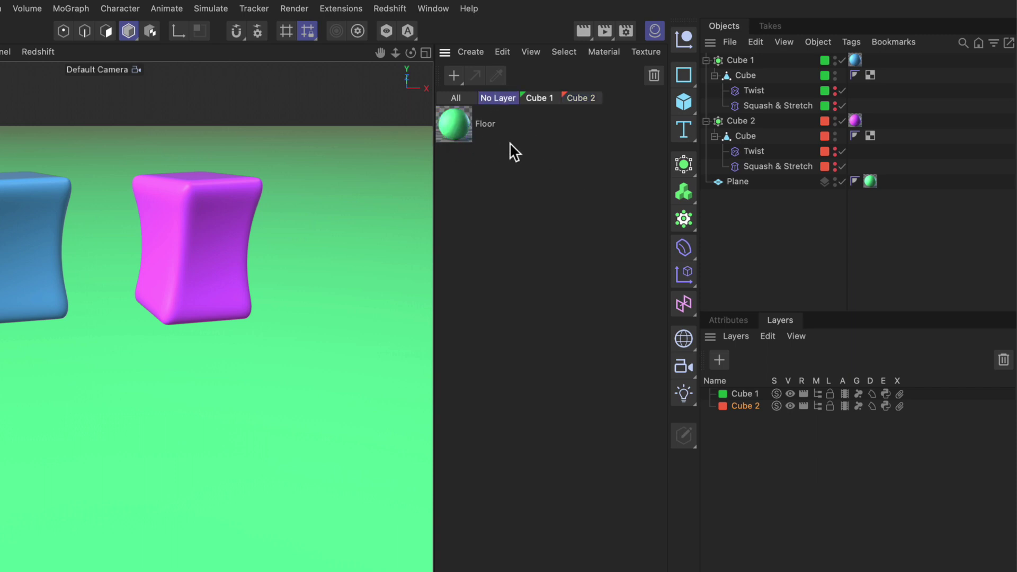
{"action": "left_click", "coordinate": [455, 98]}
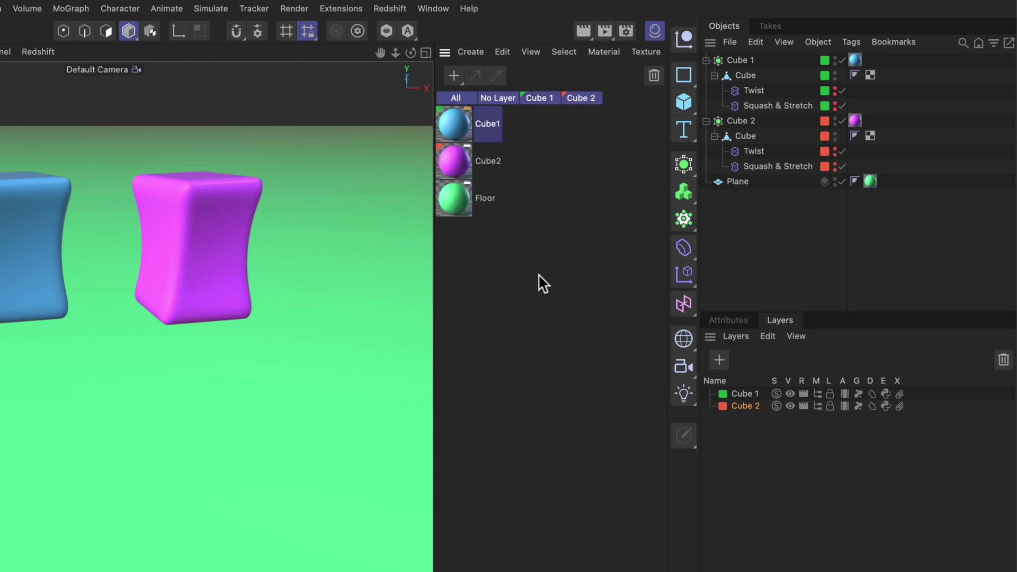